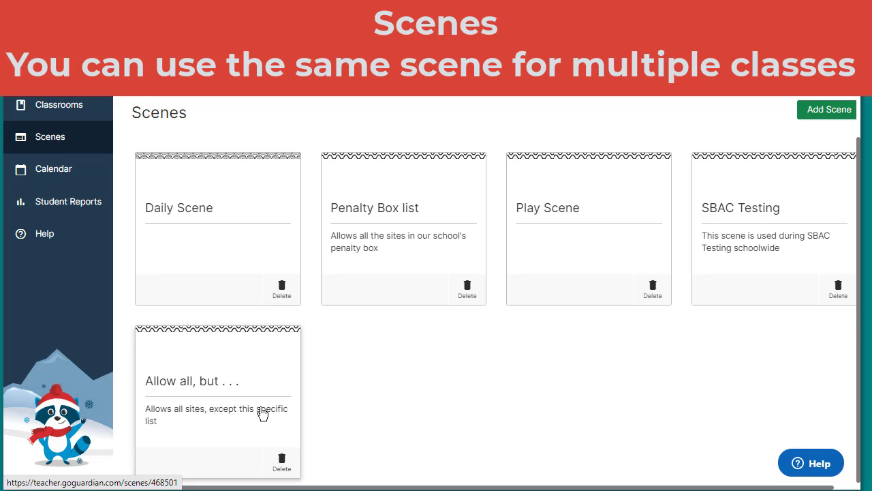
Start a new scene and name it Play 2, leaving the optional description empty.
left_click(813, 112)
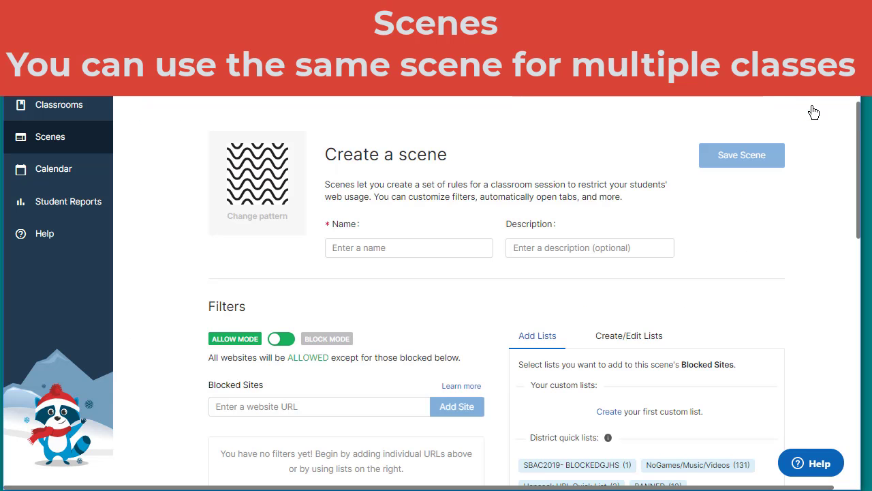
left_click(363, 246)
type("Play 2")
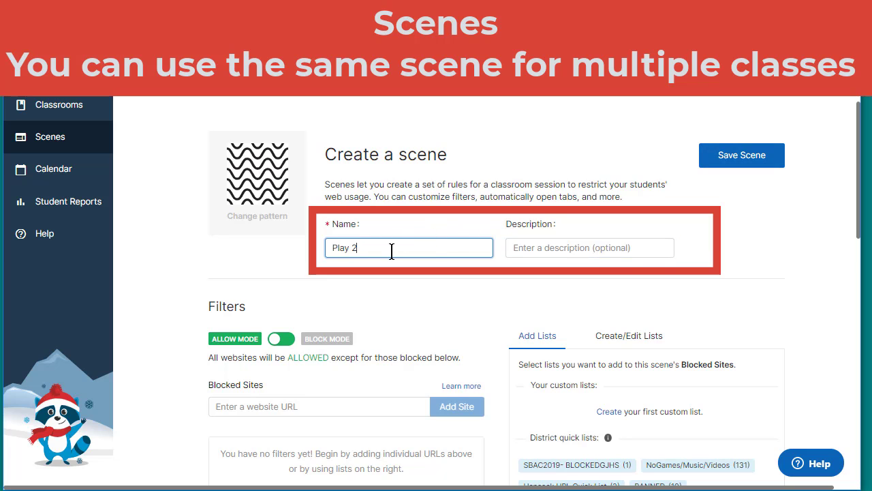
left_click(536, 249)
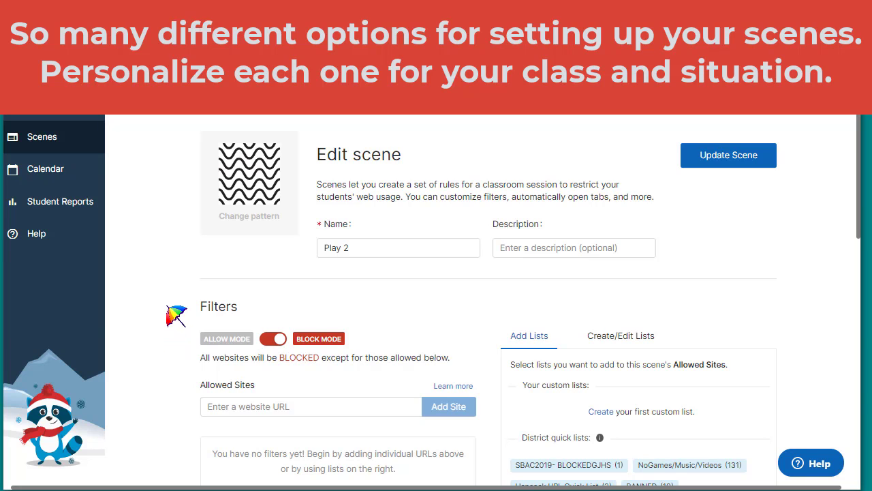
Add clever.ccsd.net and molasky.org to the list of tabs that open automatically at the start of the session.
scroll(184, 387, "down", 5)
scroll(184, 387, "down", 5)
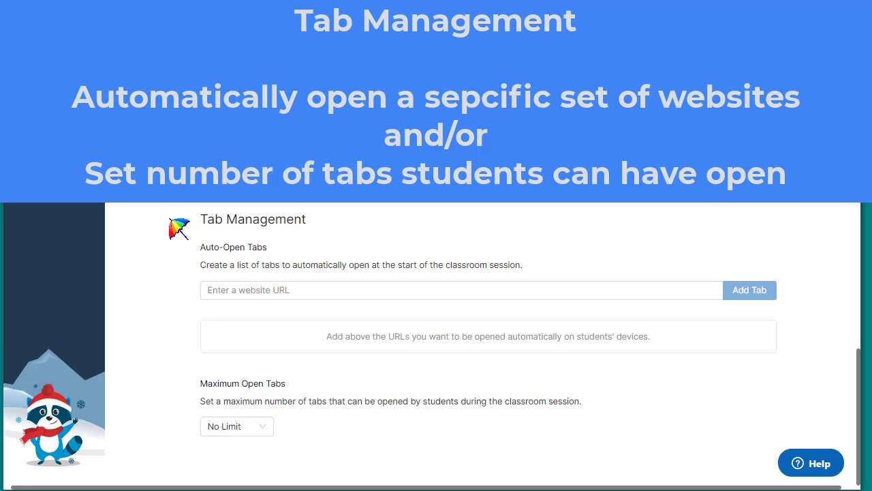
left_click(228, 286)
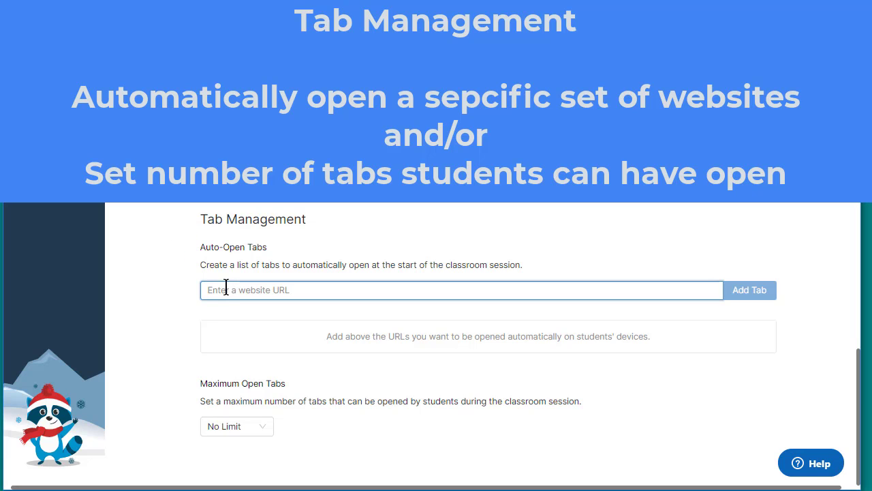
type("clever.")
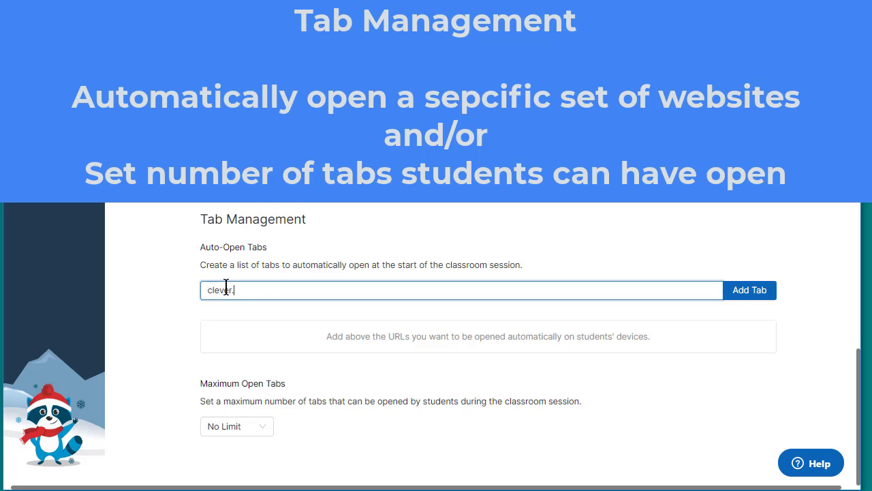
type("ccsd.net")
left_click(748, 291)
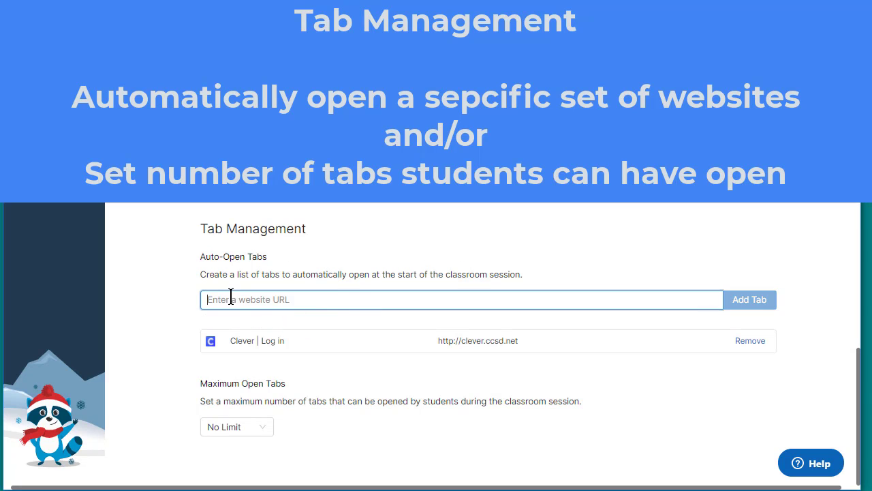
type("molasky.org")
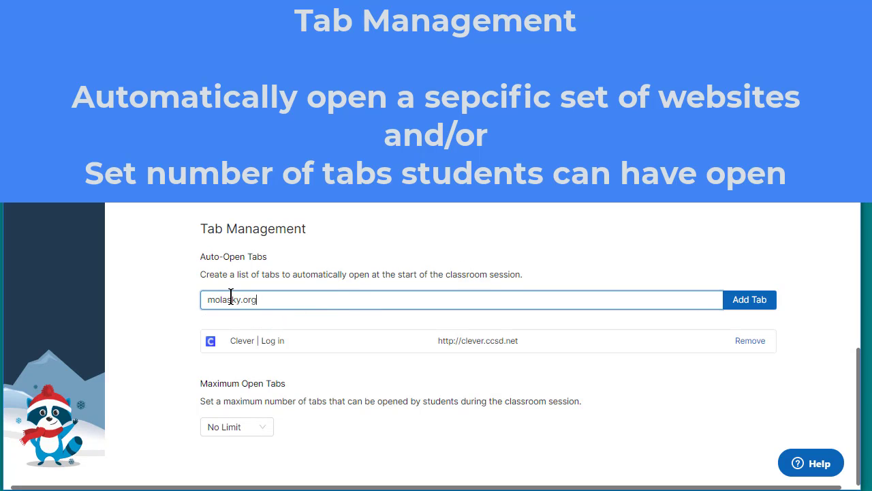
left_click(746, 302)
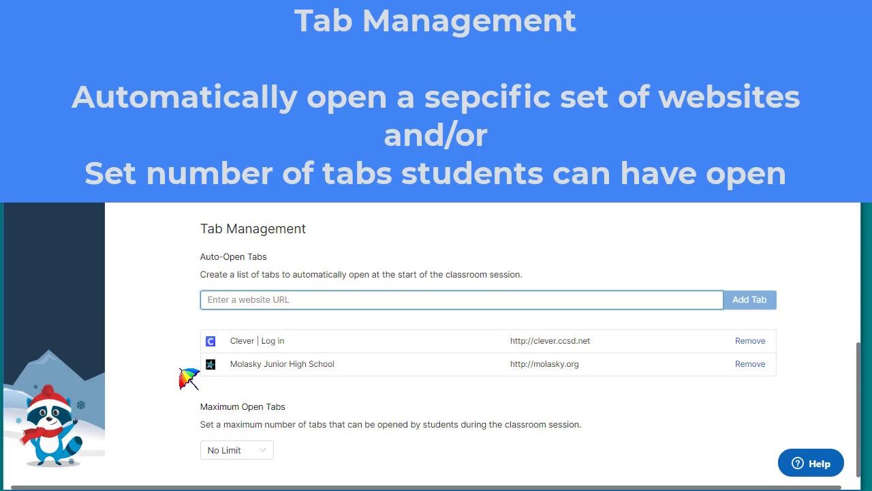
Set the maximum number of open student tabs to 4 and lower it to 3.
scroll(171, 405, "down", 1)
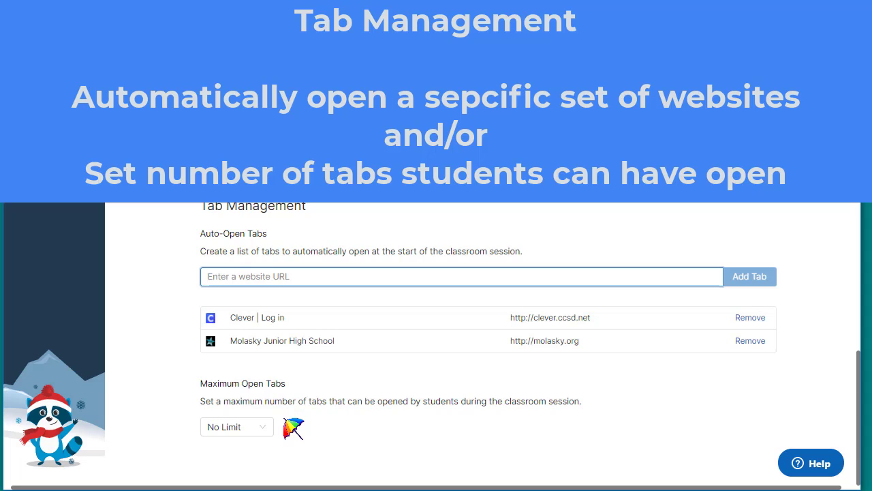
left_click(267, 429)
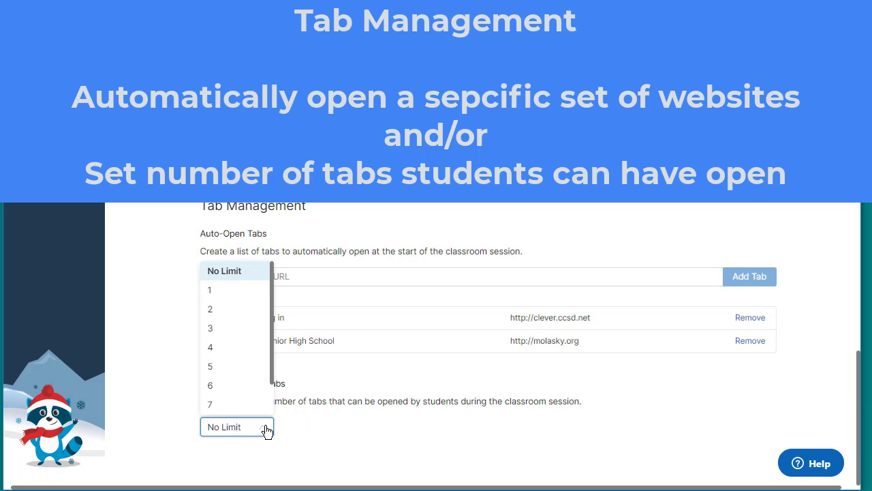
scroll(263, 391, "down", 1)
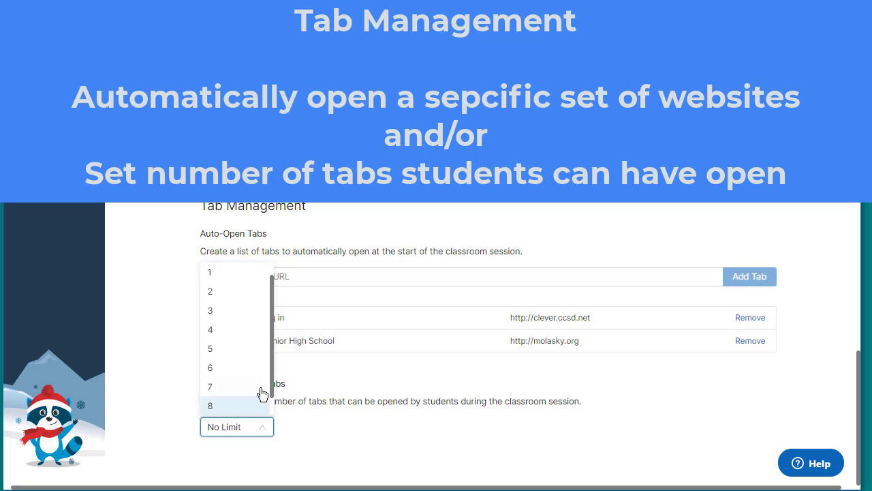
left_click(251, 334)
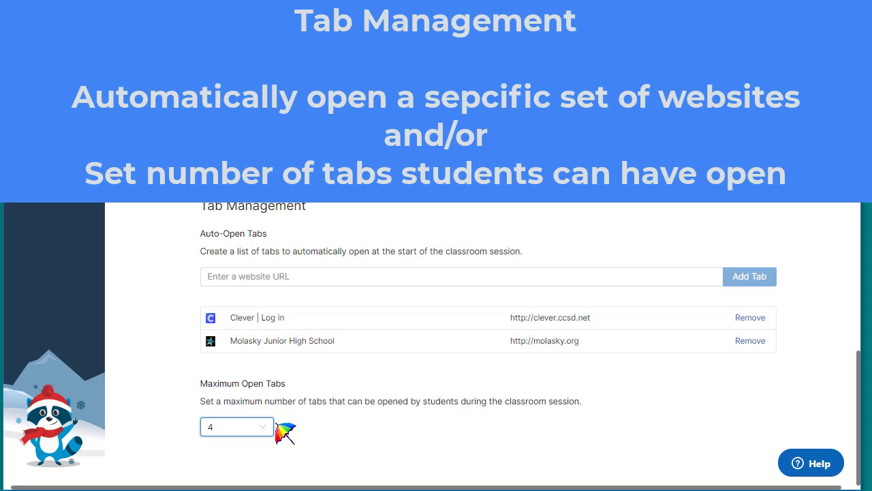
left_click(266, 428)
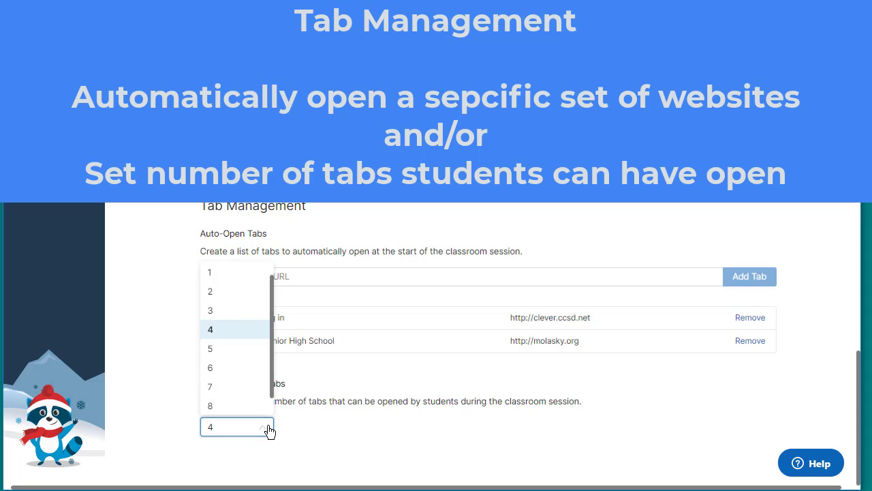
left_click(251, 315)
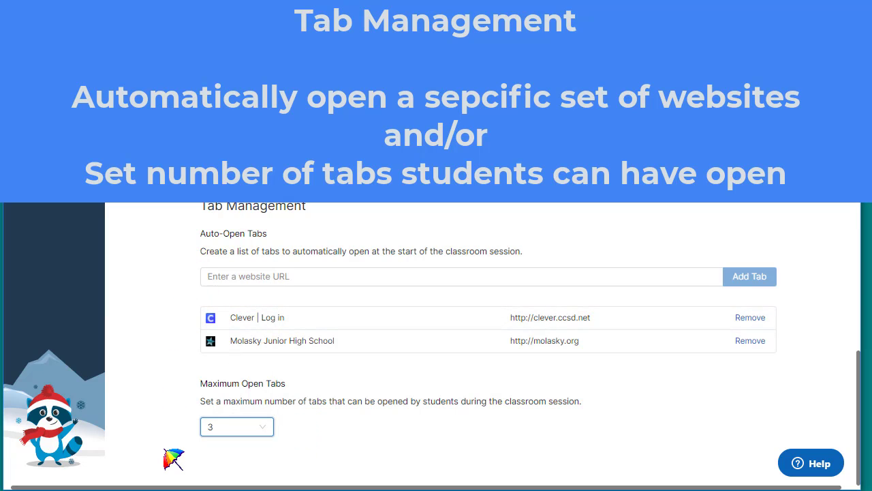
Remove the Molasky Junior High School and Clever entries from the auto-open tabs.
left_click(750, 340)
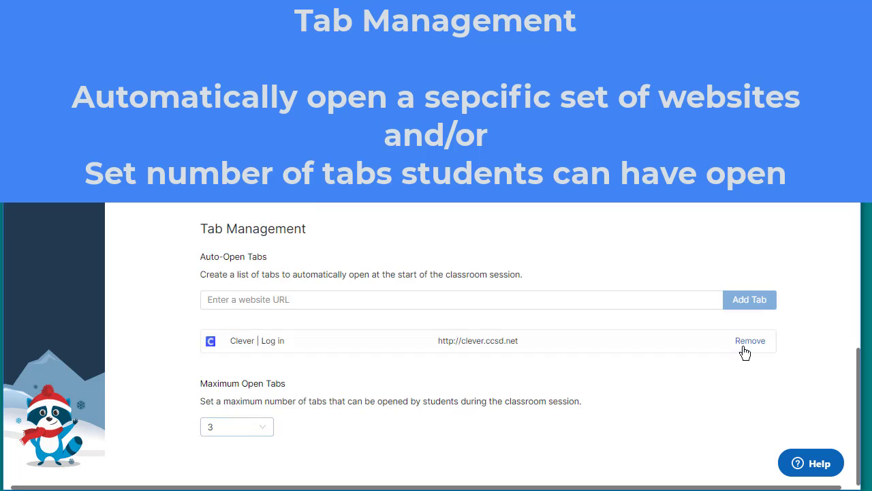
left_click(750, 340)
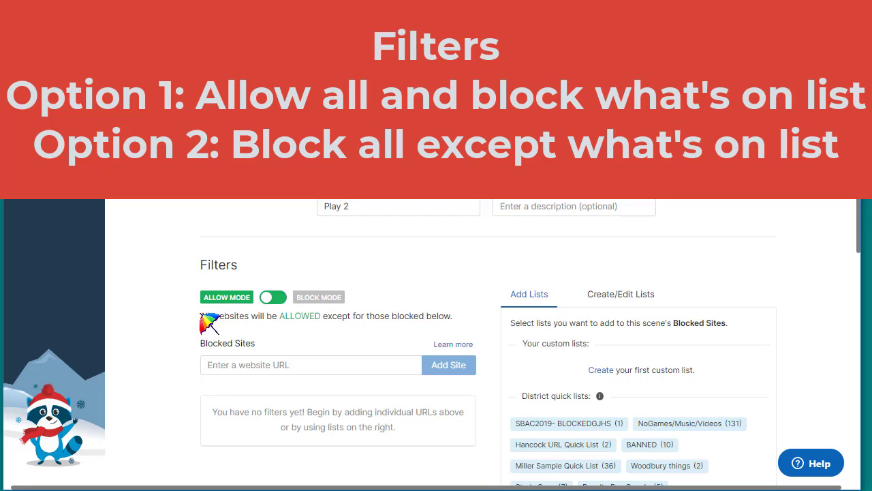
Add youtube.com to the scene's blocked sites while the filter is in allow mode.
left_click_drag(202, 315, 460, 315)
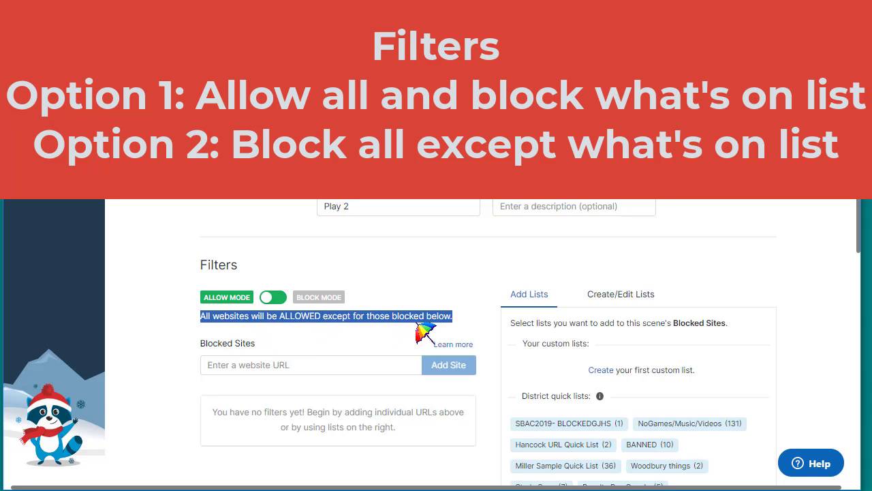
left_click(259, 365)
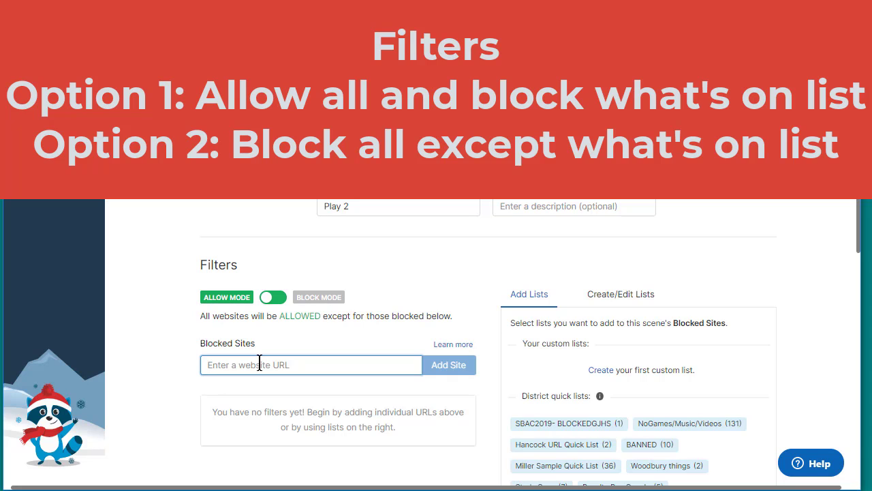
type("you")
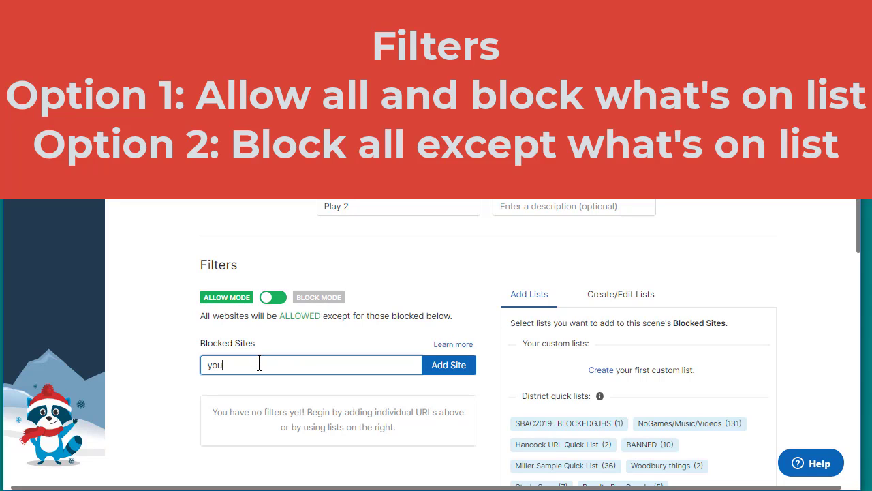
type("tube.com")
left_click(449, 370)
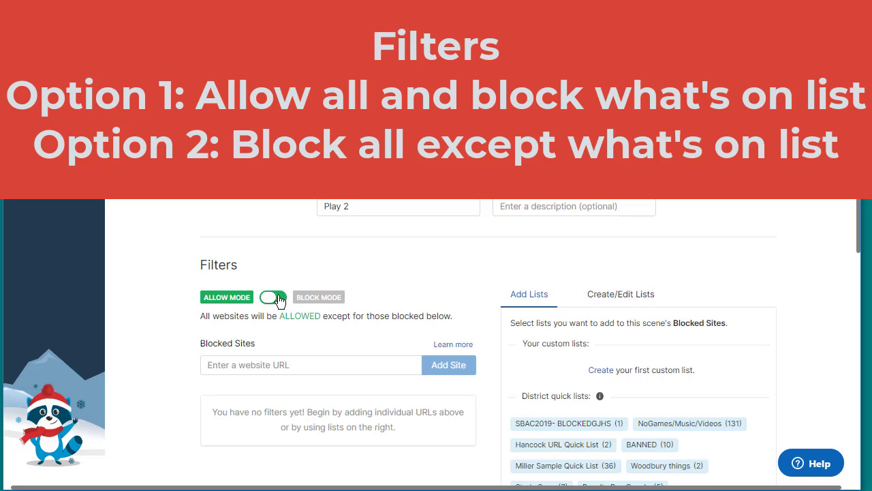
Switch the scene's filter to block mode and add clever.ccsd.net as an allowed site.
left_click(278, 298)
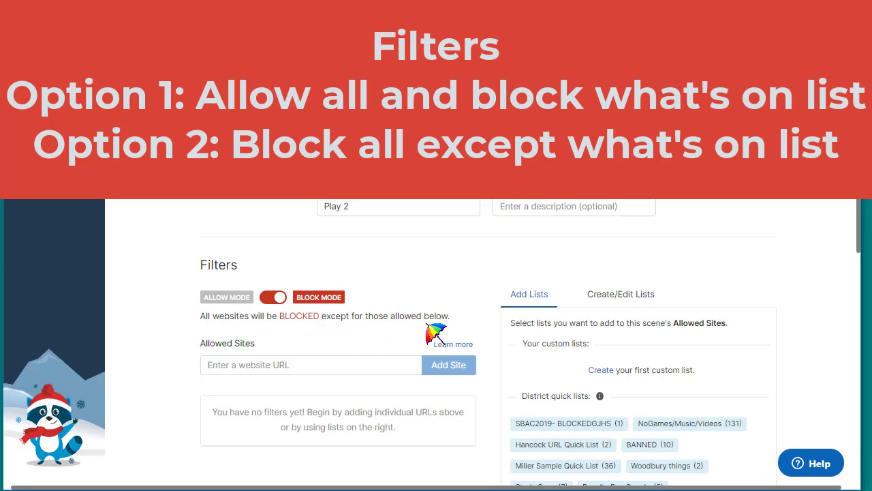
left_click(219, 366)
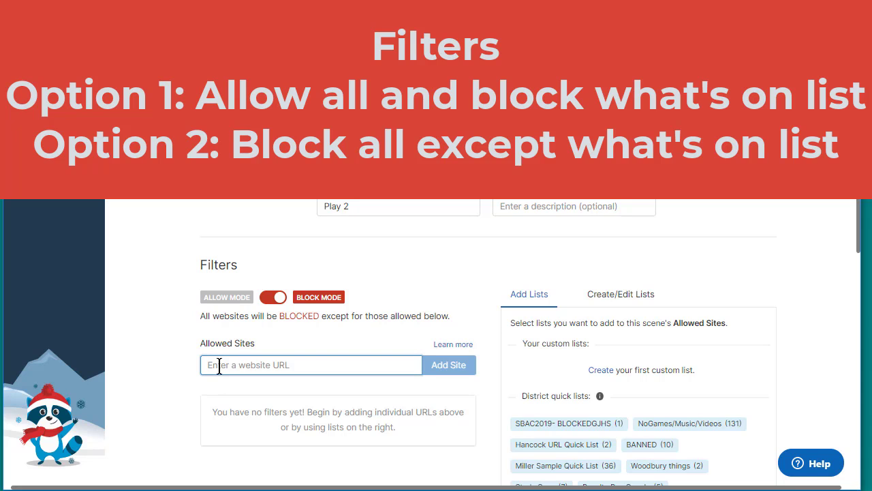
type("clever.ccsd.net")
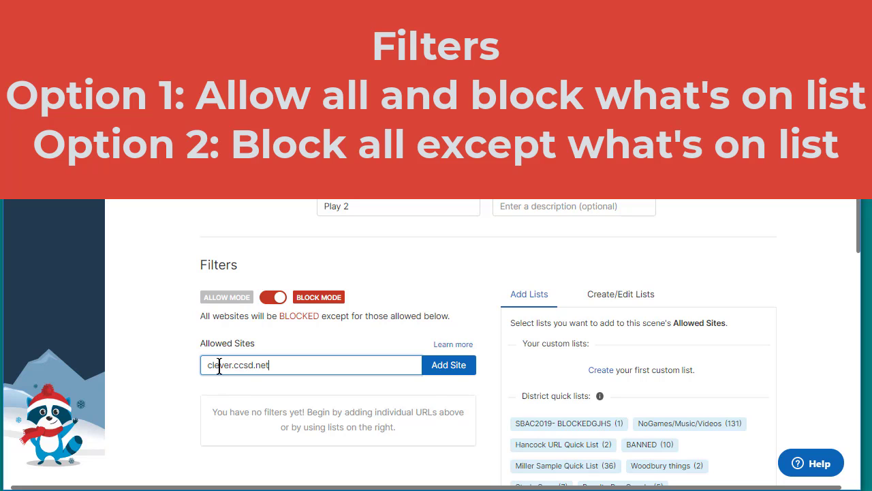
key("Return")
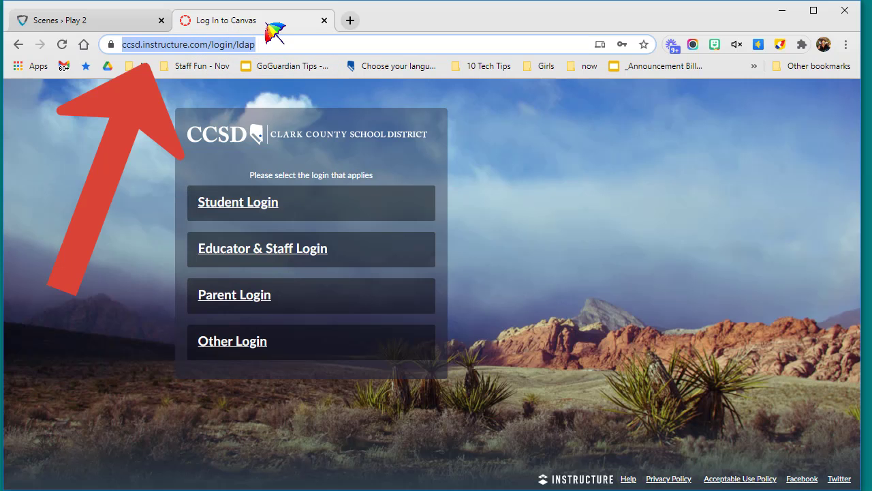
right_click(211, 45)
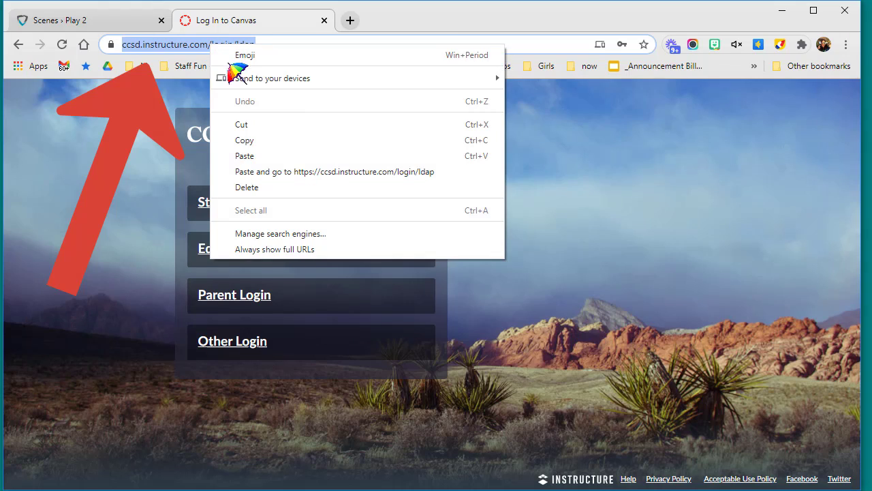
left_click(251, 142)
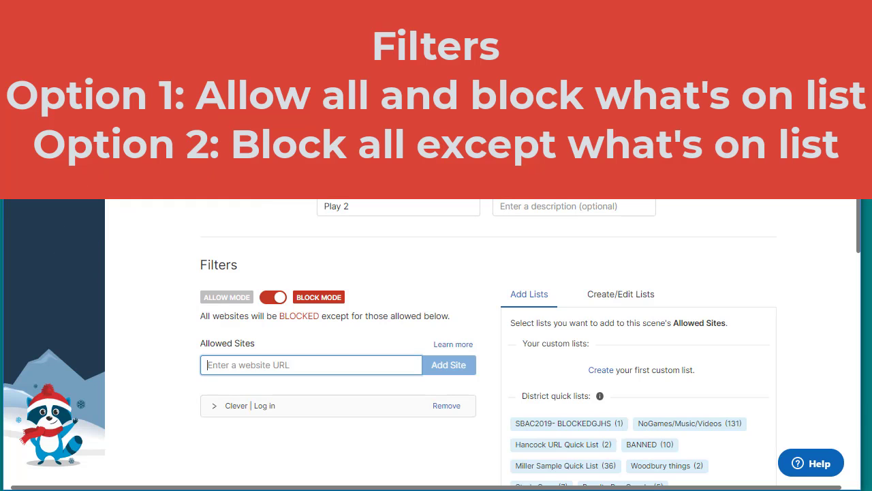
key("ctrl+v")
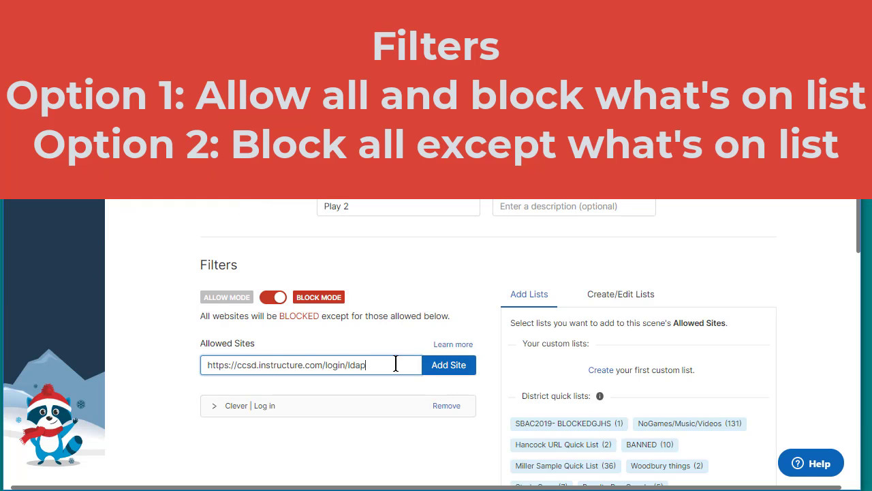
left_click(452, 366)
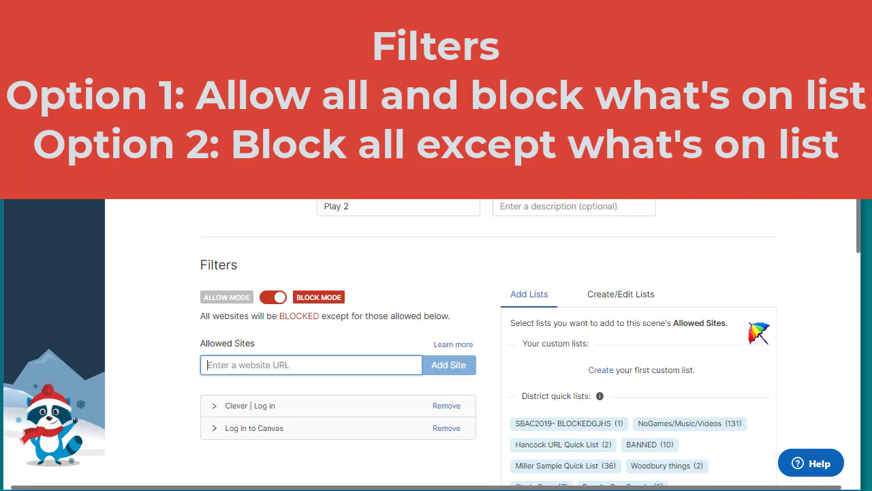
Add the GoGuardian quick lists Kahoot, Kami, Desmos and G Suite to the scene's allowed sites.
scroll(758, 334, "down", 5)
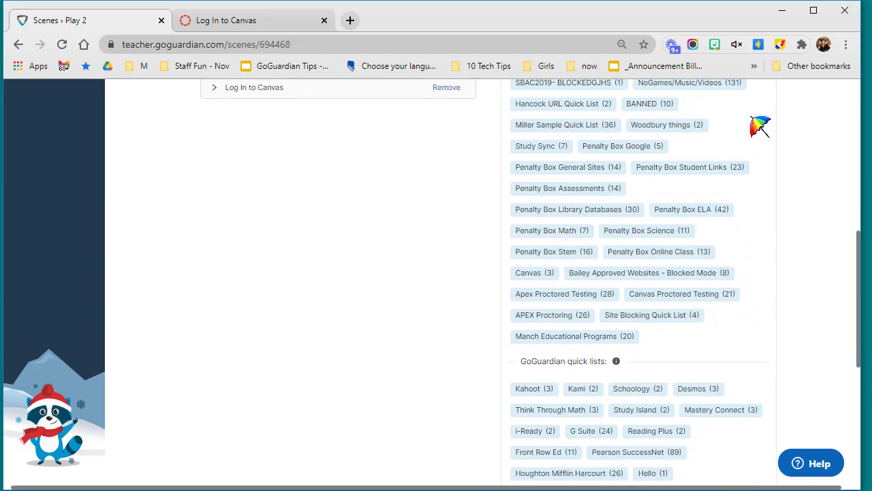
scroll(761, 334, "down", 1)
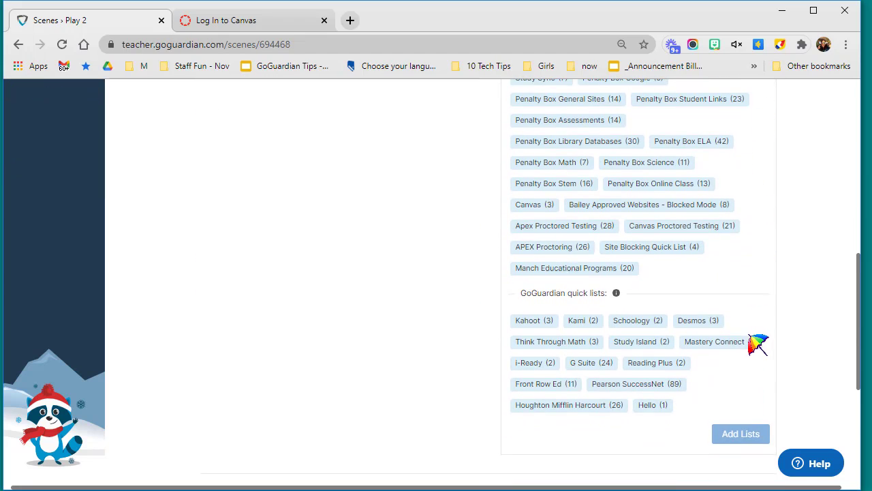
left_click(524, 326)
left_click(592, 323)
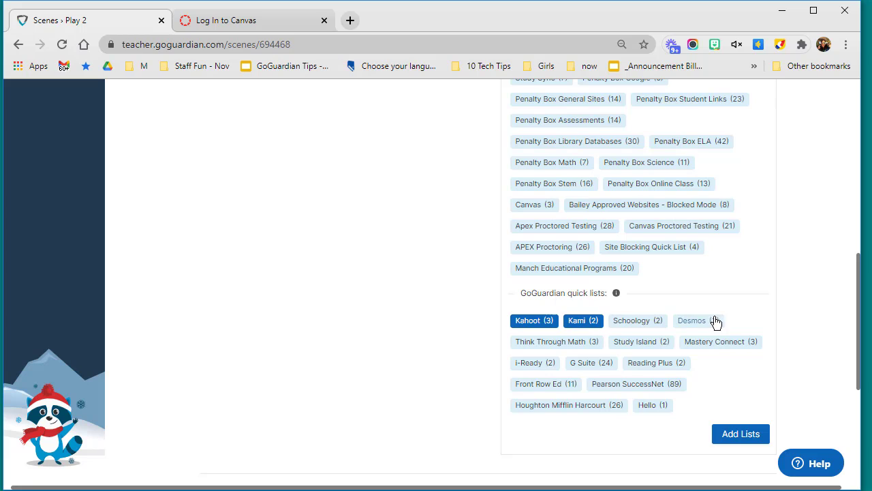
left_click(715, 322)
left_click(590, 368)
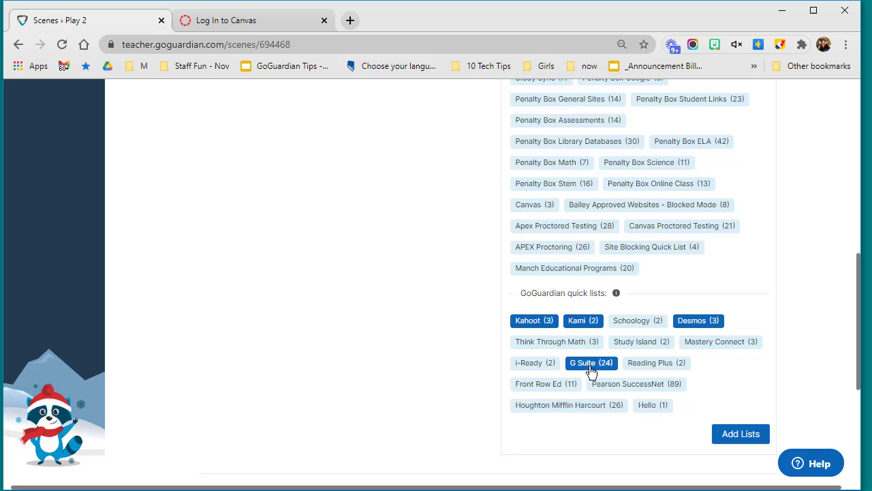
left_click(741, 435)
Add the district quick lists Penalty Box General Sites, Penalty Box Student Links and Penalty Box Assessments to the scene's allowed sites.
scroll(766, 276, "up", 2)
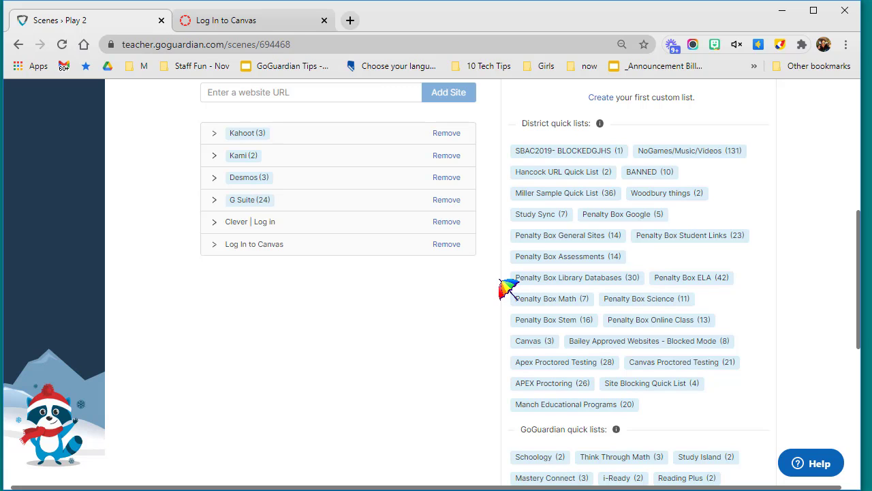
left_click(574, 243)
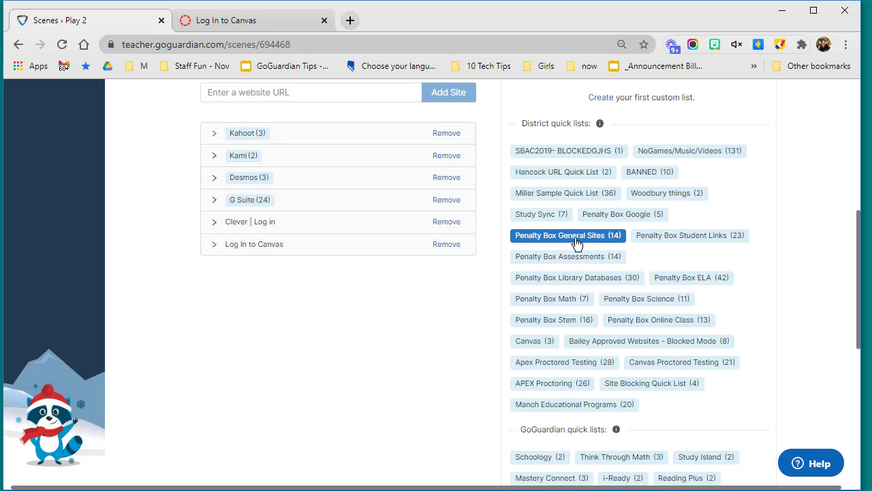
left_click(664, 239)
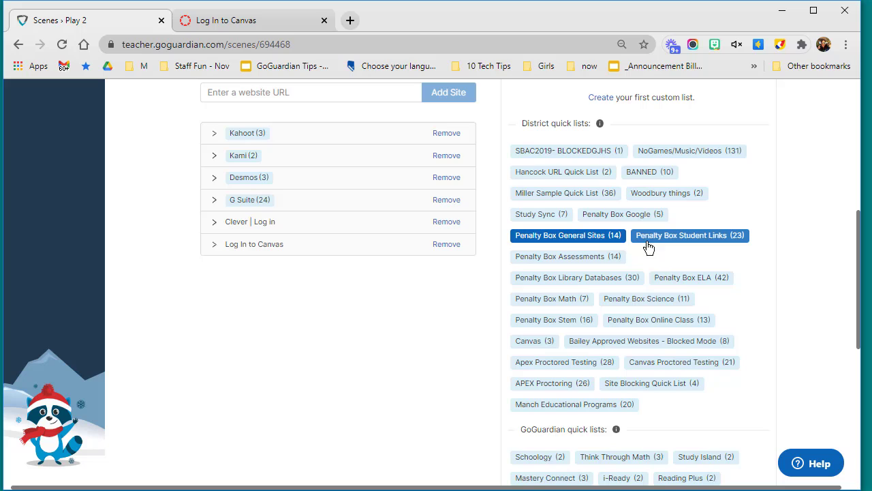
left_click(591, 262)
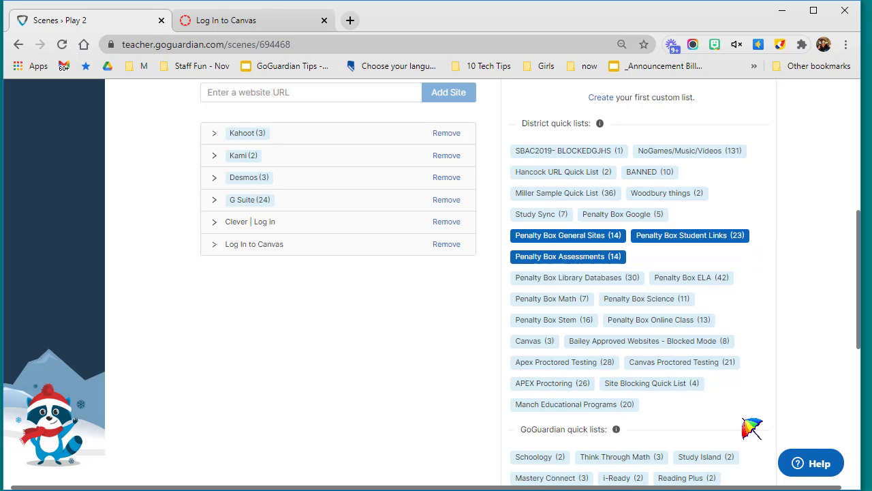
scroll(709, 400, "down", 2)
scroll(715, 403, "down", 2)
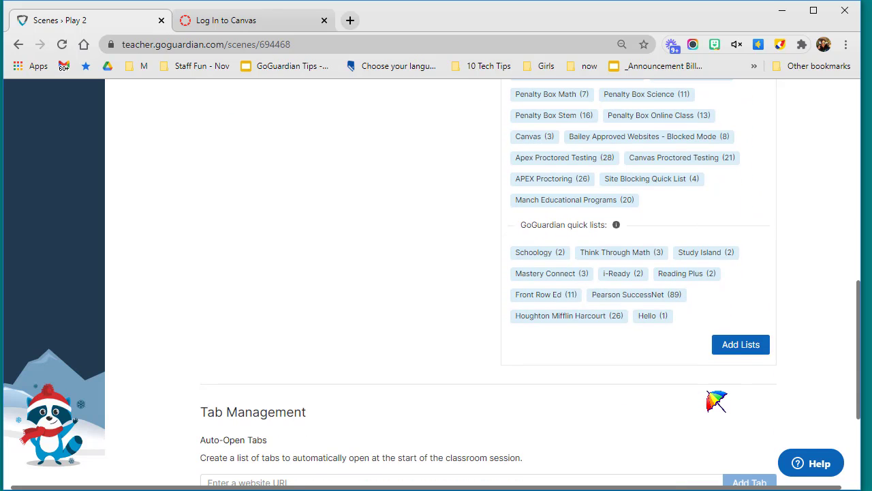
left_click(740, 345)
Expand the Kahoot list among the allowed sites to examine its included web addresses, and collapse it again.
scroll(351, 331, "up", 5)
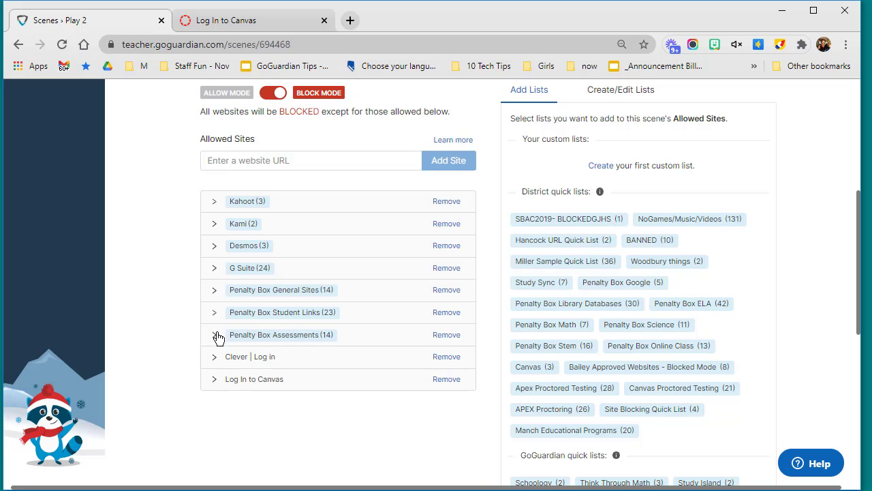
left_click(215, 203)
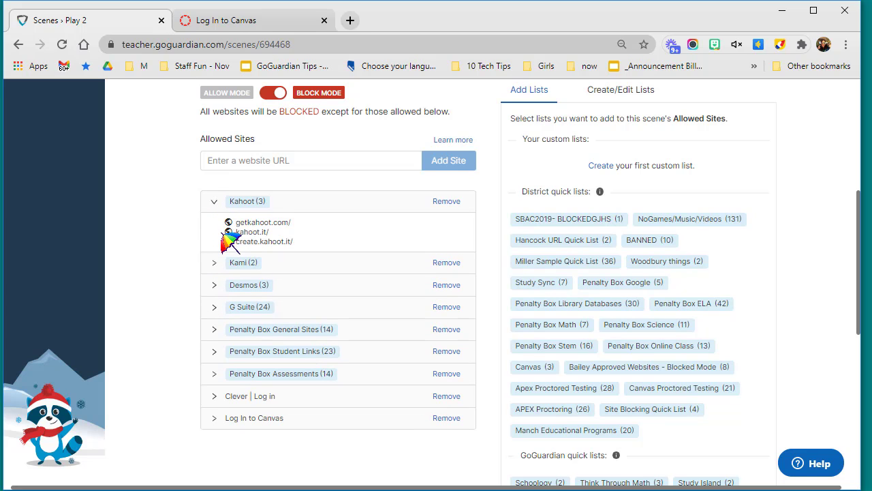
left_click(215, 203)
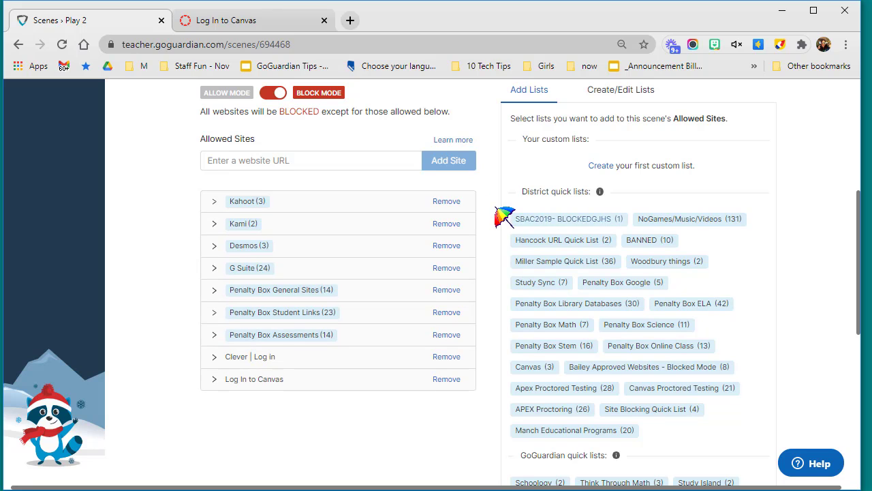
Show the options for creating and editing the scene's website lists, including a new custom list.
scroll(668, 198, "up", 1)
left_click(634, 164)
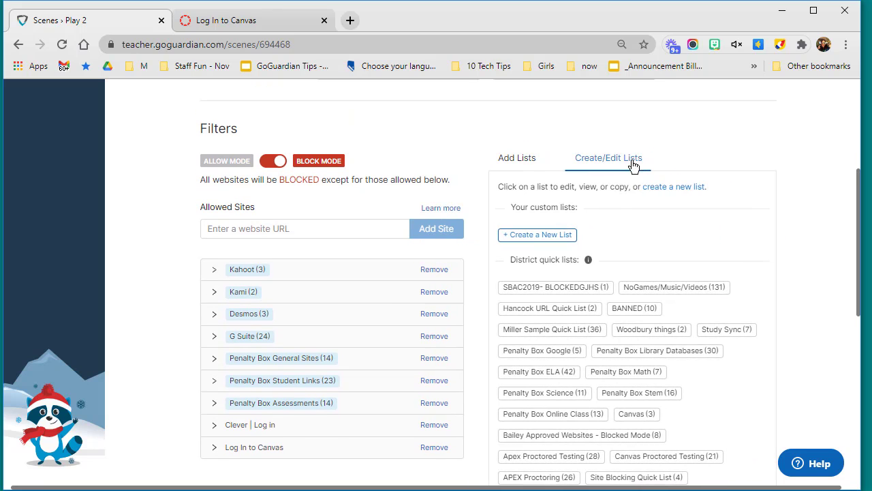
left_click(546, 242)
Save the changes to the Play 2 scene.
scroll(809, 296, "up", 3)
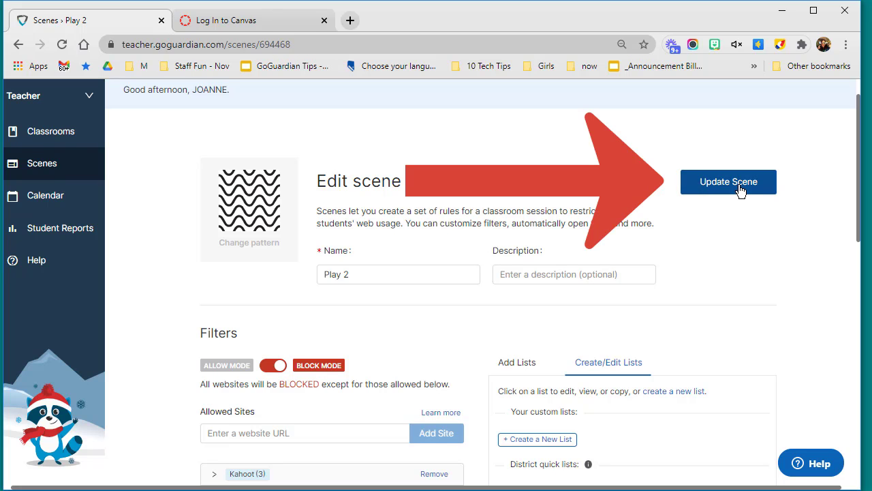
left_click(741, 189)
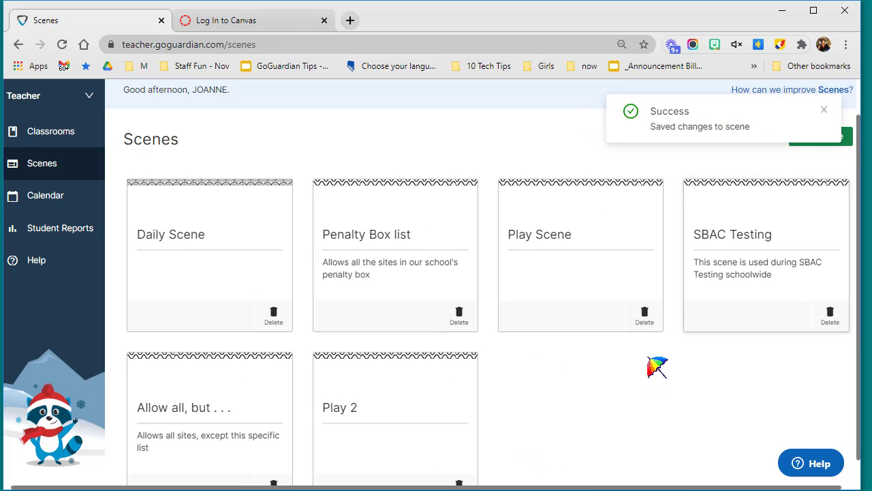